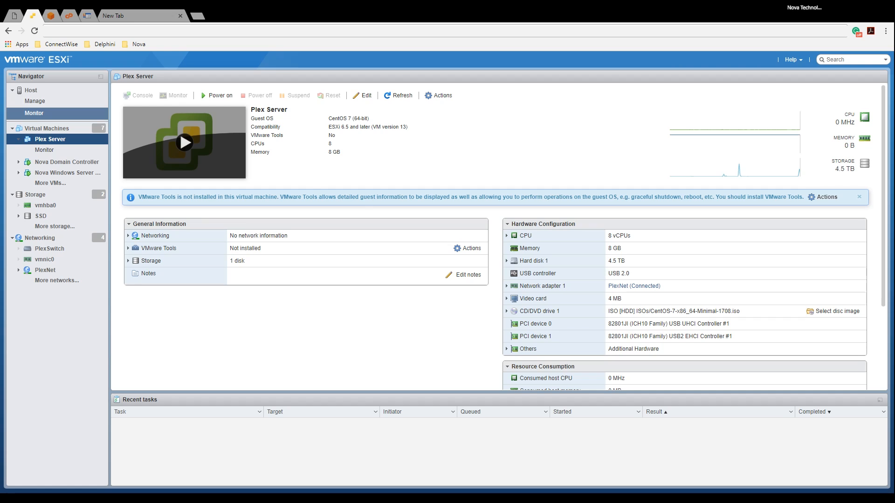
Step: Examine the passthrough status of the USB controllers in the host's PCI device list, checking the entry for USB UHCI Controller #4
left_click(38, 102)
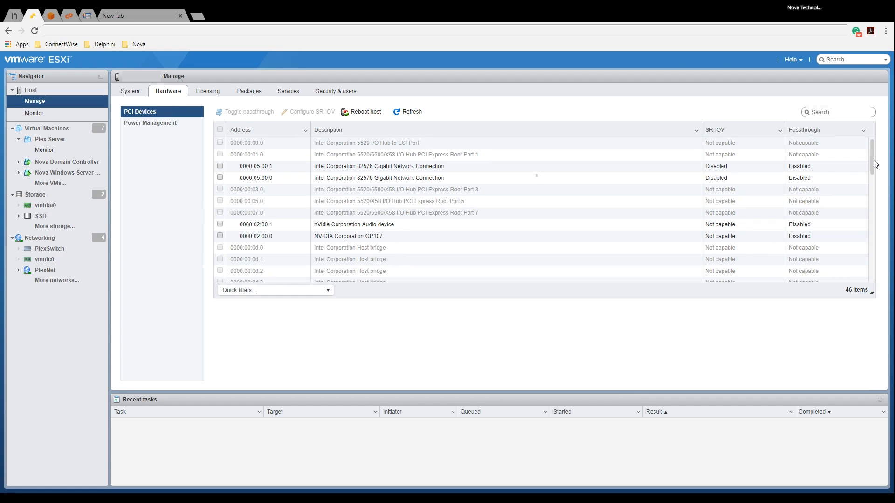
left_click_drag(875, 164, 874, 259)
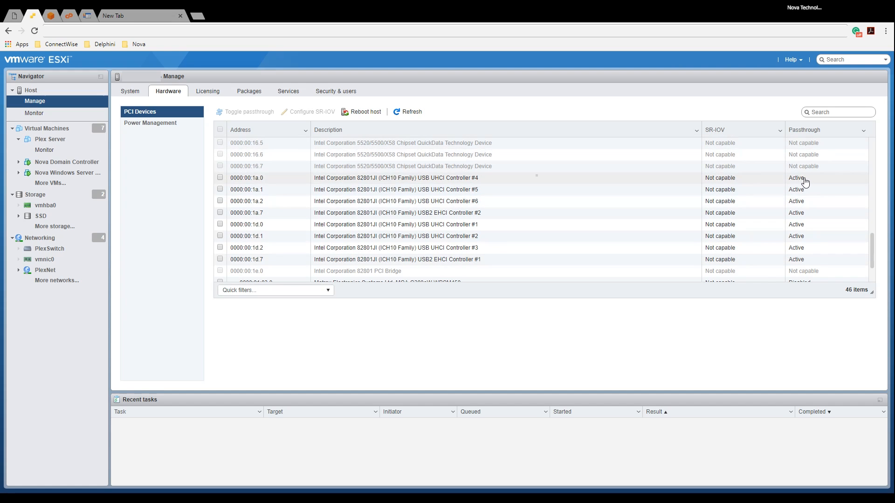
left_click(220, 177)
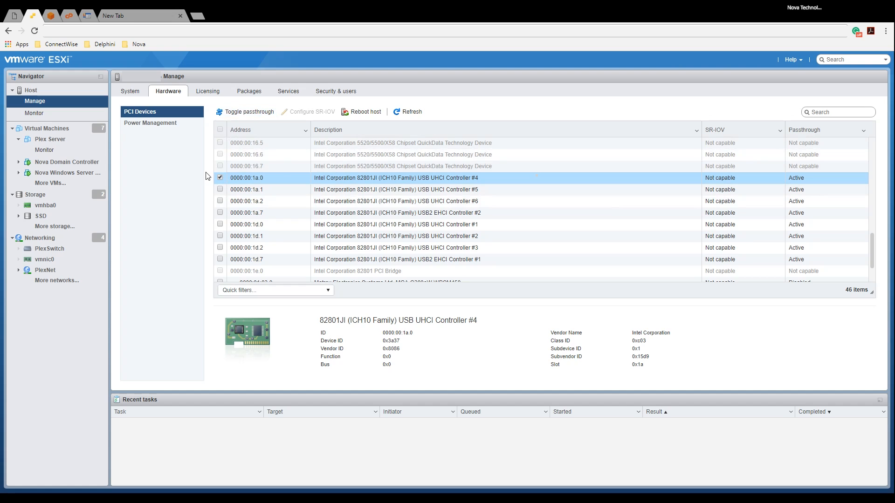
left_click(220, 177)
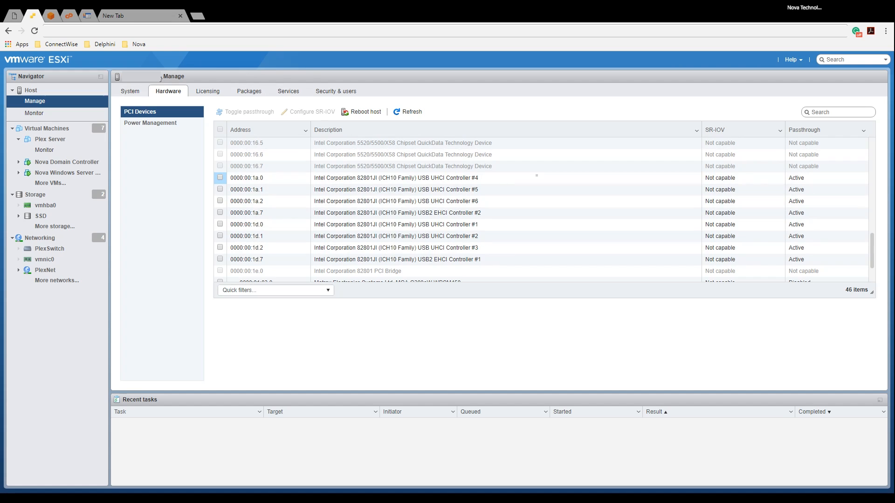
Step: Open the Plex Server virtual machine and examine which PCI devices are assigned in its hardware configuration
left_click(46, 129)
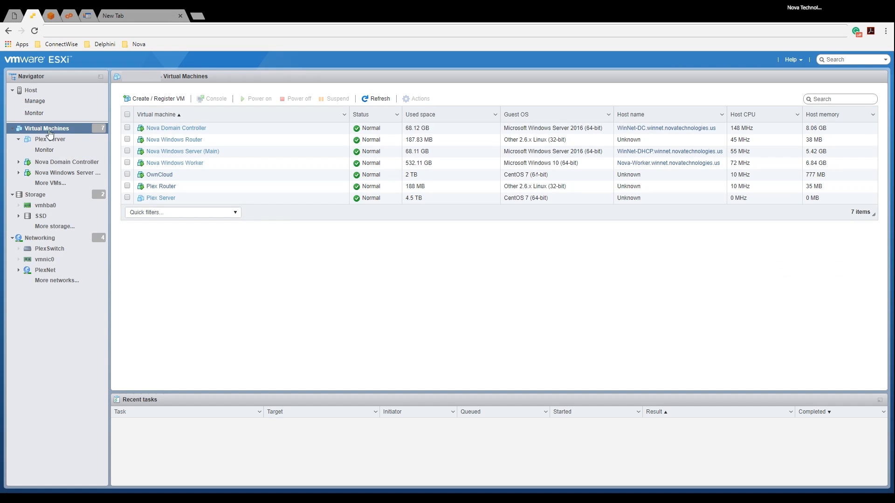
left_click(170, 198)
scroll(760, 225, "down", 4)
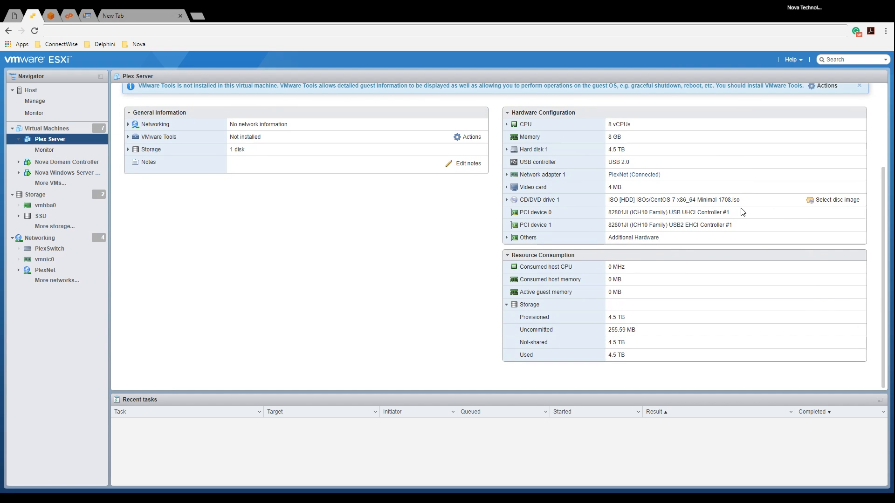
left_click_drag(671, 214, 733, 217)
left_click_drag(669, 225, 737, 227)
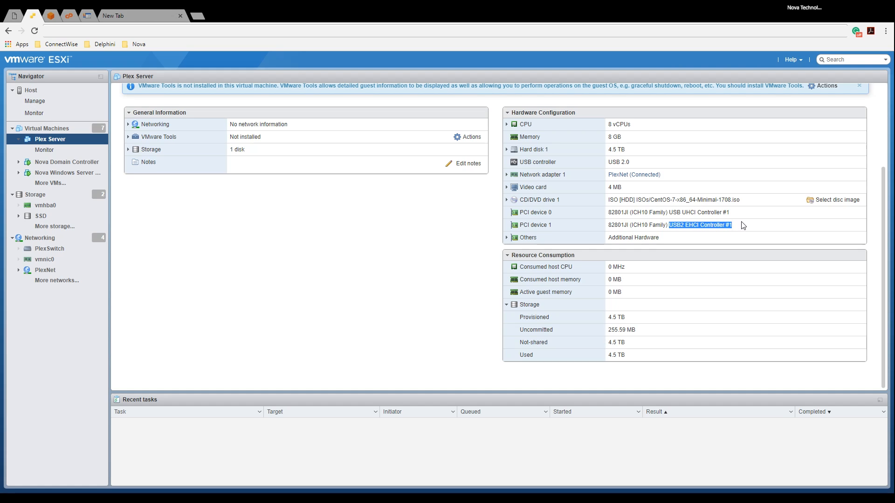
left_click(726, 224)
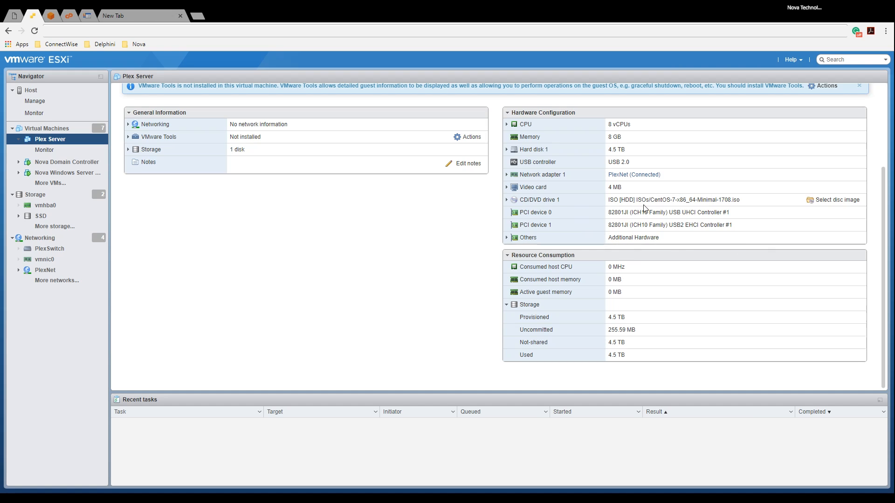
scroll(662, 213, "up", 3)
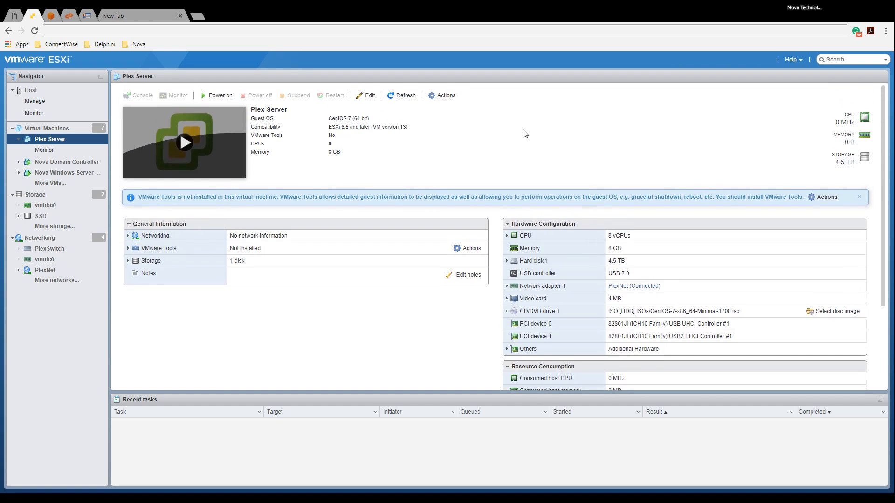
Step: Remove PCI device 1 and PCI device 2 from the Plex Server virtual machine and save its settings
left_click(368, 96)
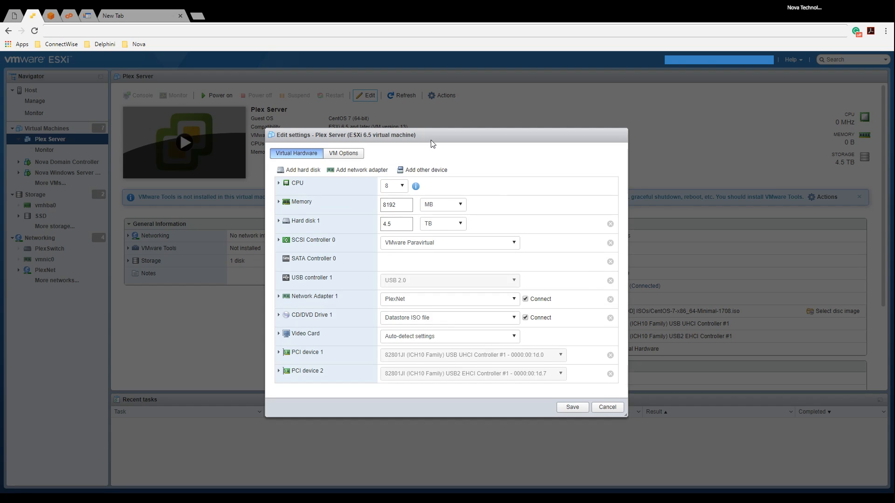
left_click_drag(433, 143, 478, 91)
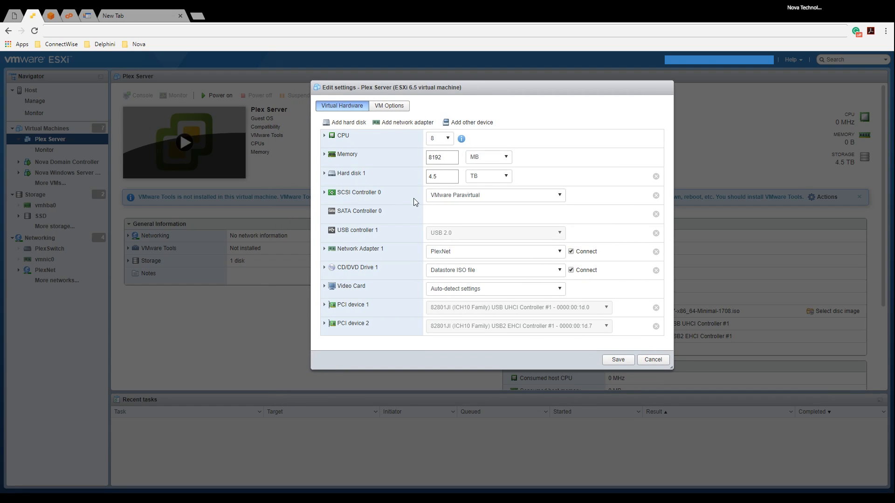
left_click(655, 307)
left_click(655, 308)
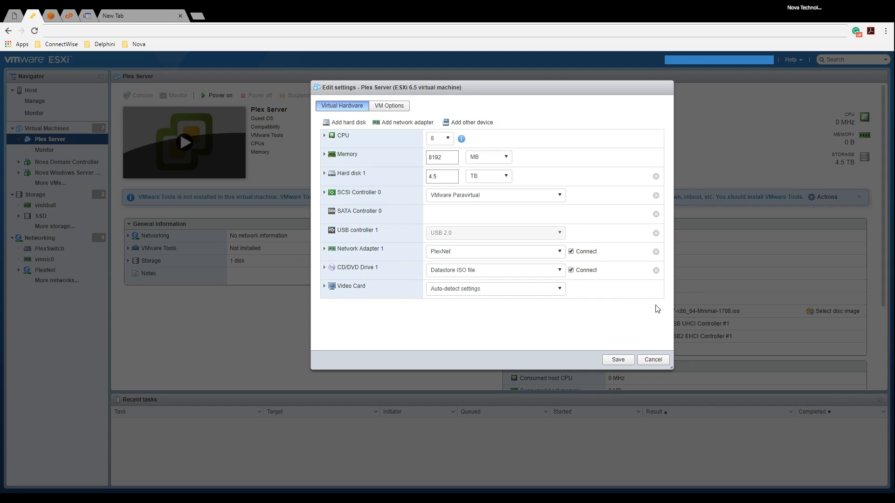
left_click(618, 360)
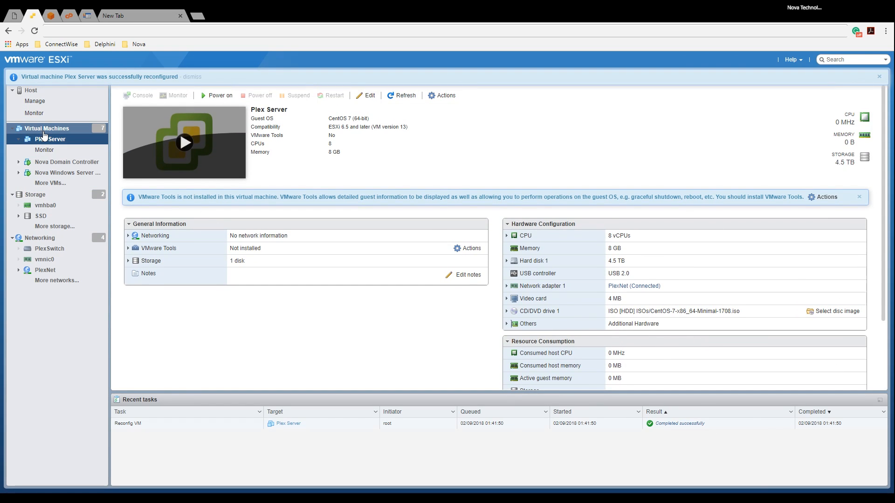
Step: Open the OwnCloud virtual machine and examine its hardware configuration and resource consumption
left_click(45, 133)
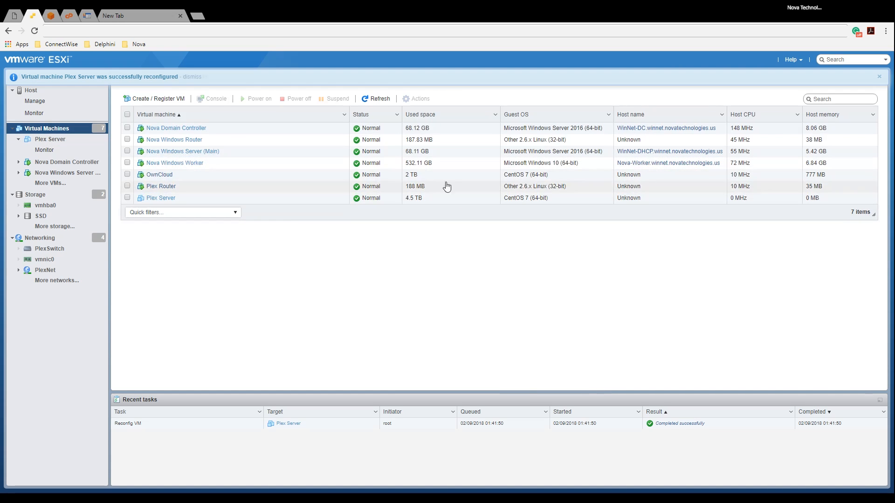
left_click(158, 176)
scroll(661, 192, "down", 3)
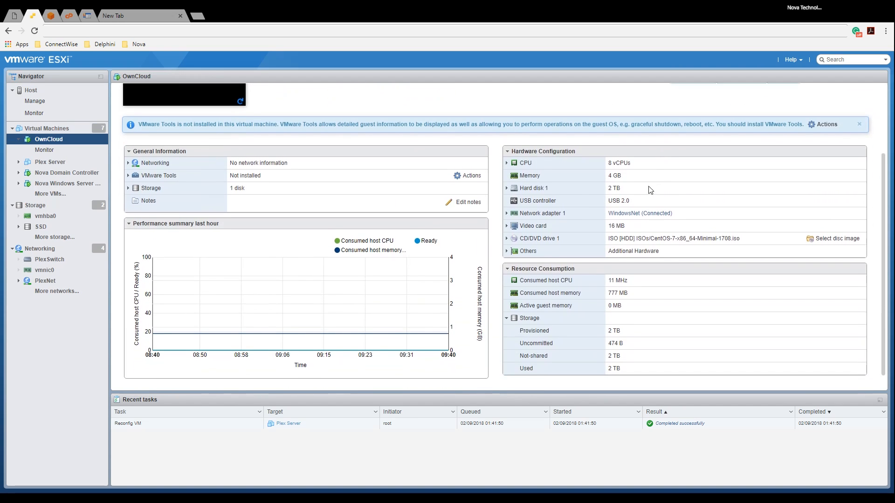
scroll(649, 190, "up", 3)
scroll(627, 216, "down", 2)
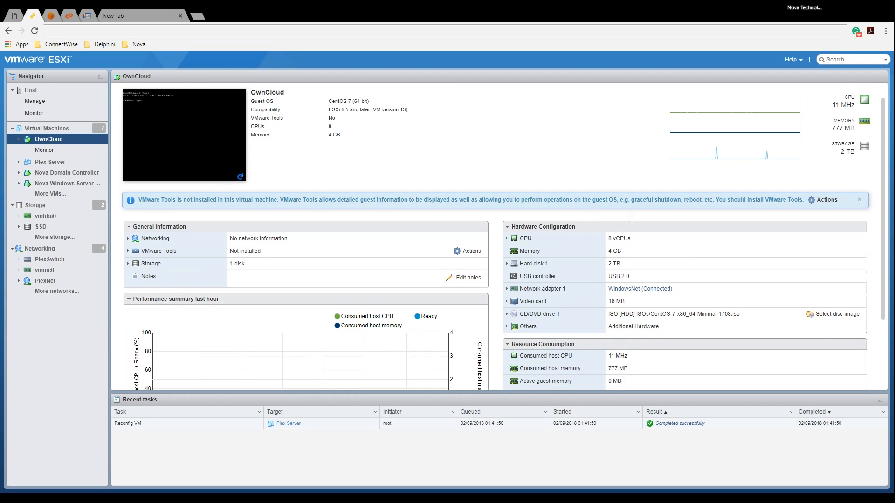
scroll(627, 216, "up", 2)
scroll(626, 213, "down", 2)
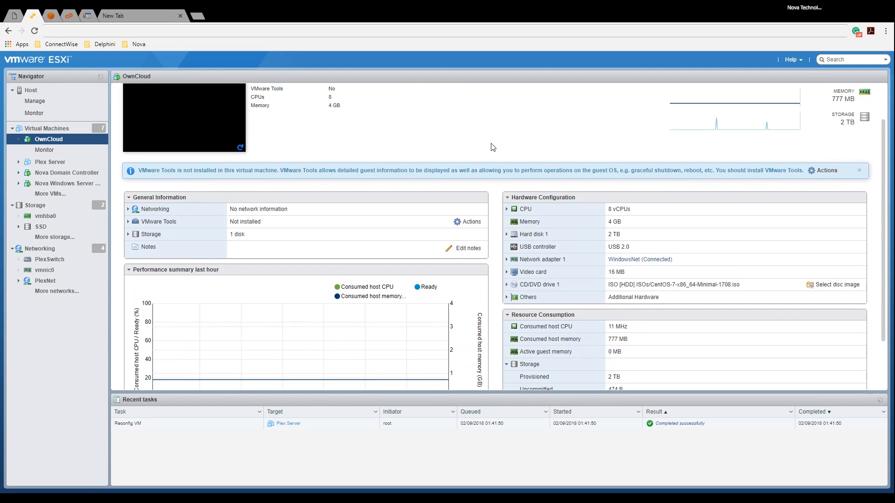
scroll(697, 226, "up", 2)
scroll(699, 224, "down", 1)
scroll(697, 225, "down", 3)
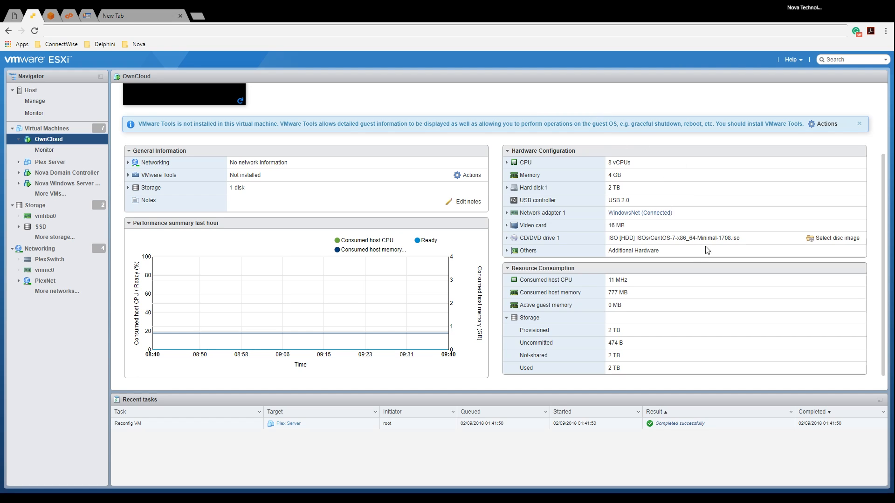
scroll(635, 192, "up", 3)
Step: Add a PCI device to the running OwnCloud virtual machine, choosing 82801JI USB UHCI Controller #1 - 0000:00:1d.0
left_click(368, 96)
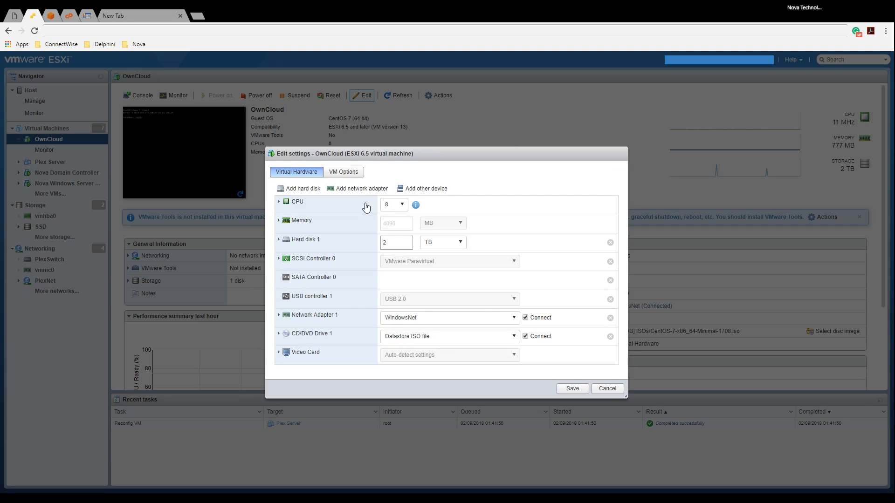
left_click(411, 191)
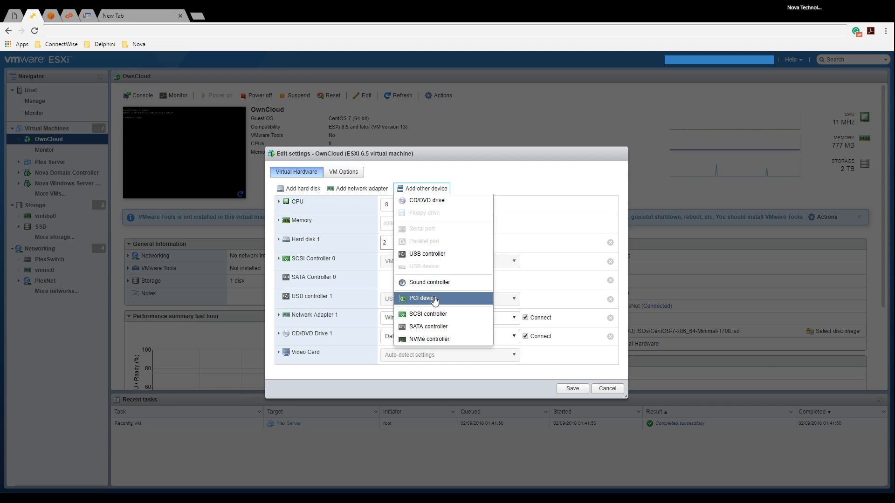
left_click(434, 299)
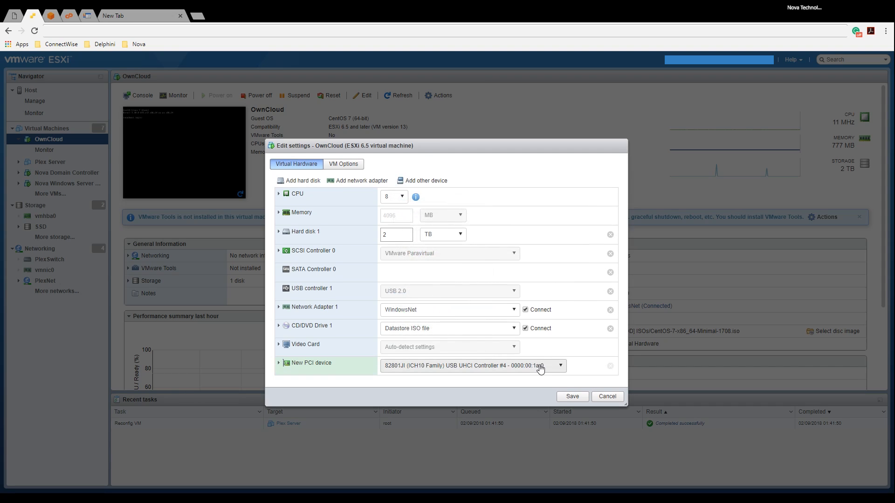
left_click(540, 369)
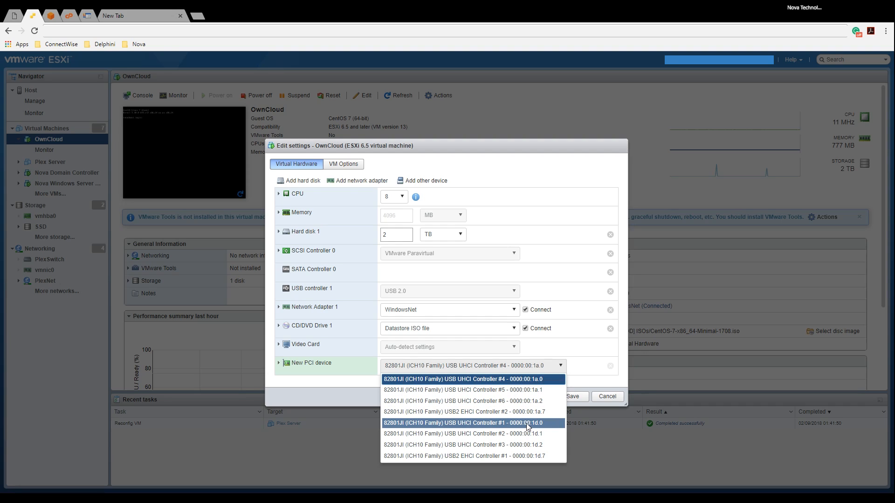
left_click(488, 429)
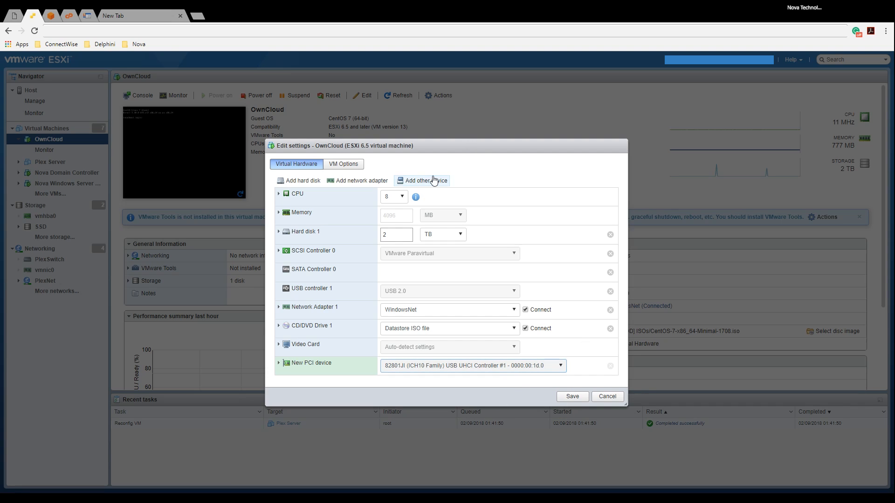
Step: Add a second PCI device, USB2 EHCI Controller #1 - 0000:00:1d.7, and try to save the running OwnCloud virtual machine's settings
left_click(425, 183)
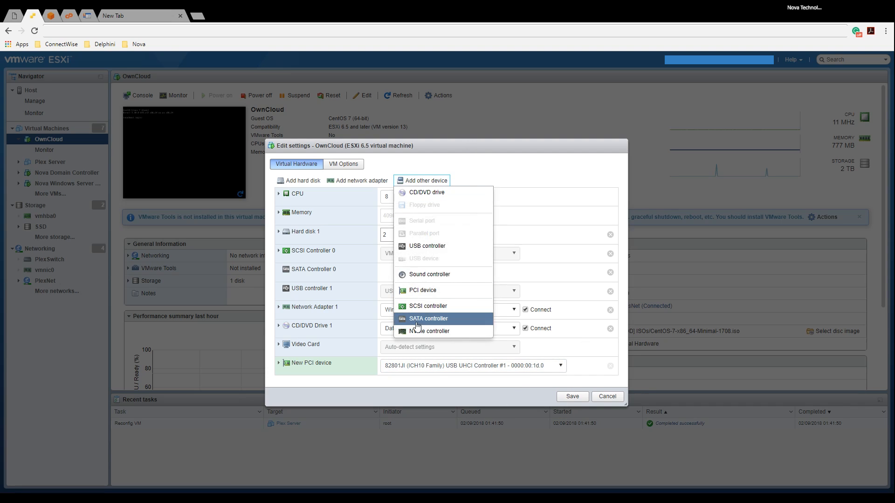
left_click(426, 291)
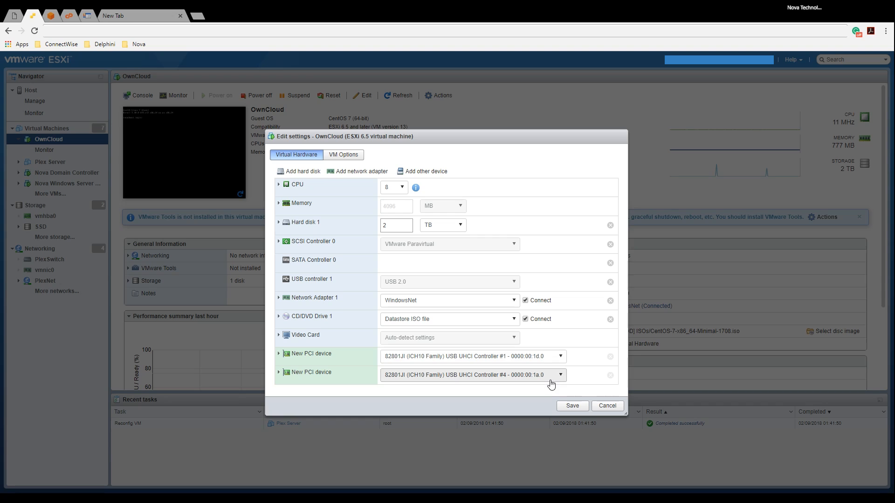
left_click(552, 376)
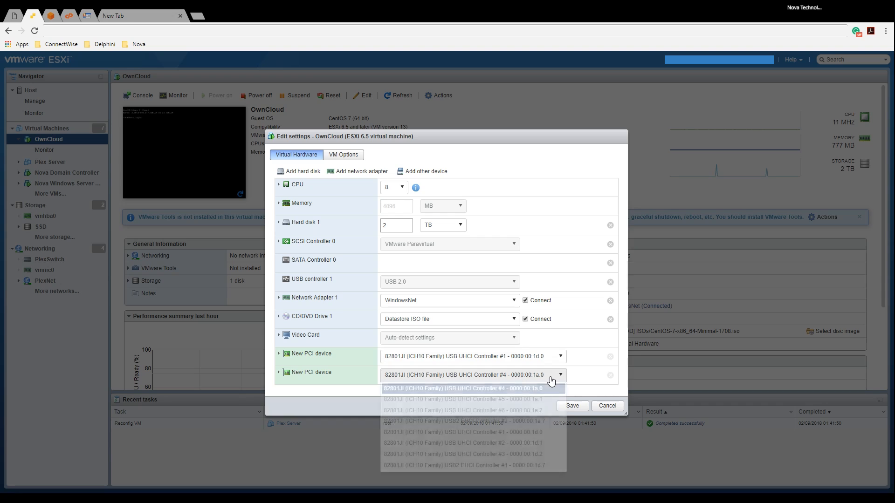
left_click(480, 466)
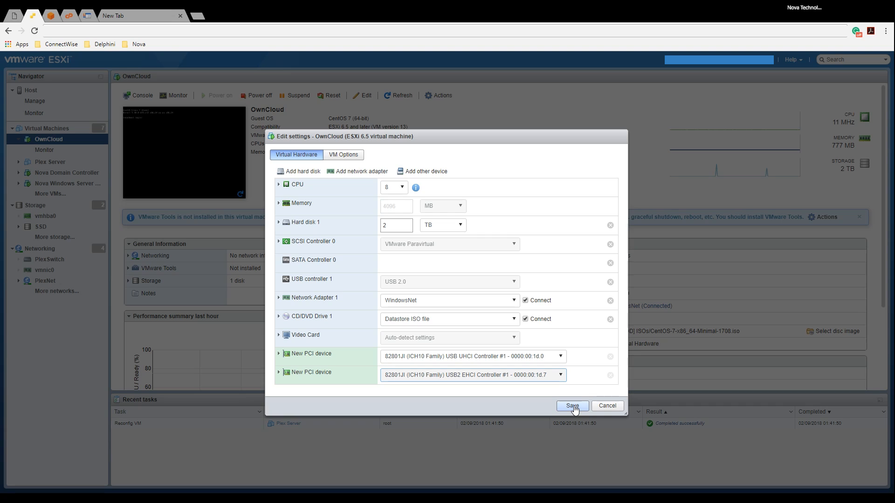
left_click(424, 171)
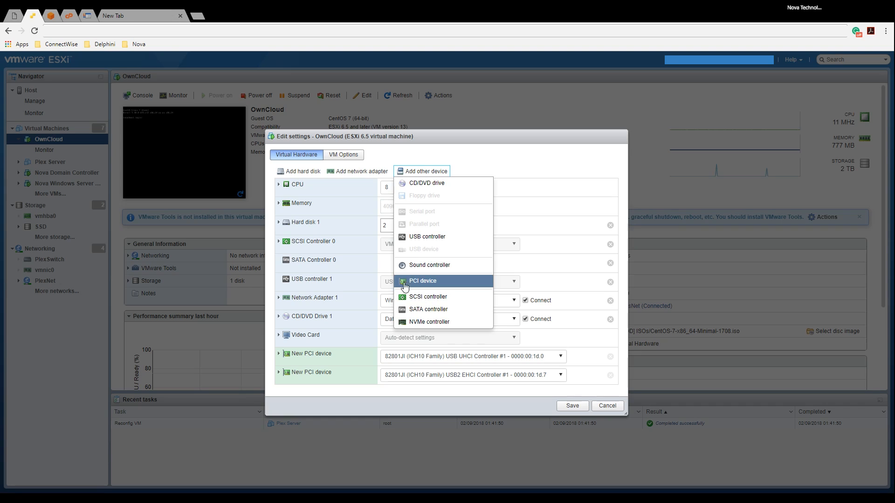
left_click(450, 239)
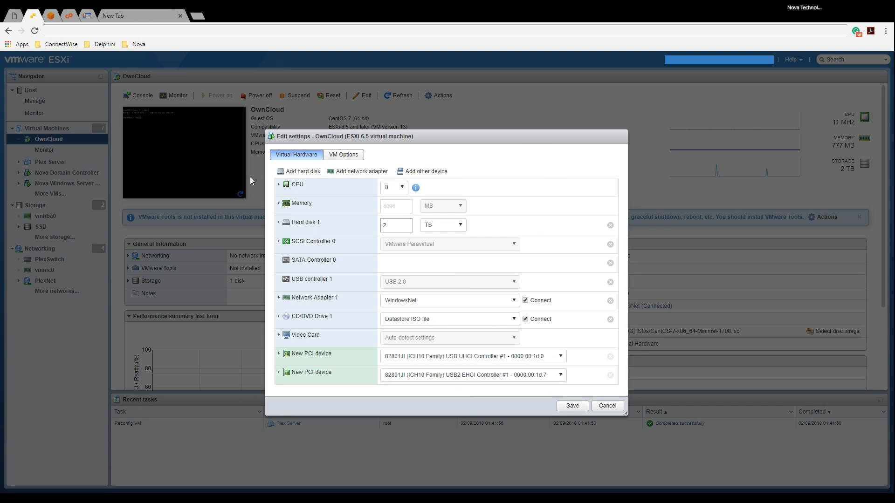
left_click(574, 406)
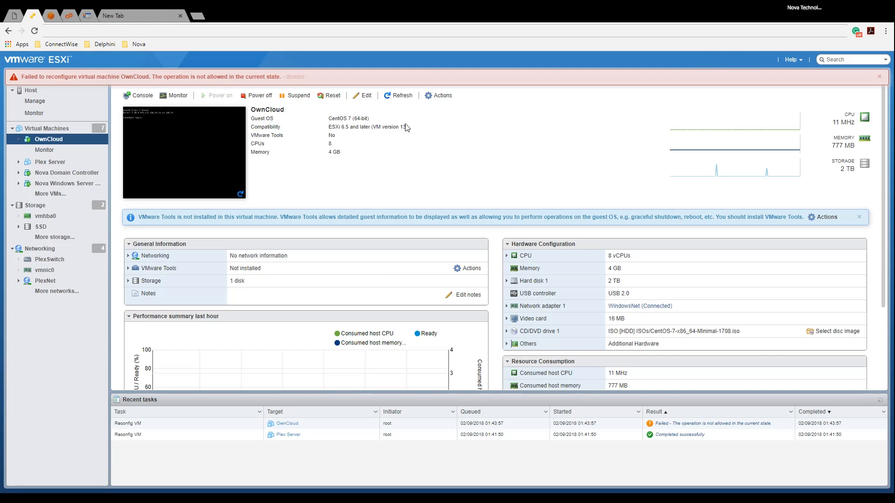
Step: Power off OwnCloud and add a PCI device to it, set to 82801JI USB UHCI Controller #1 - 0000:00:1d.0
left_click(256, 98)
left_click(518, 305)
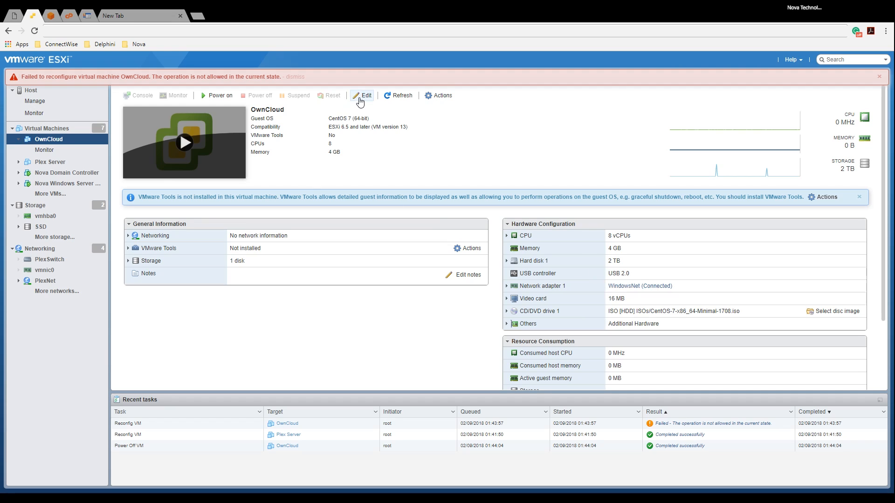
left_click(363, 95)
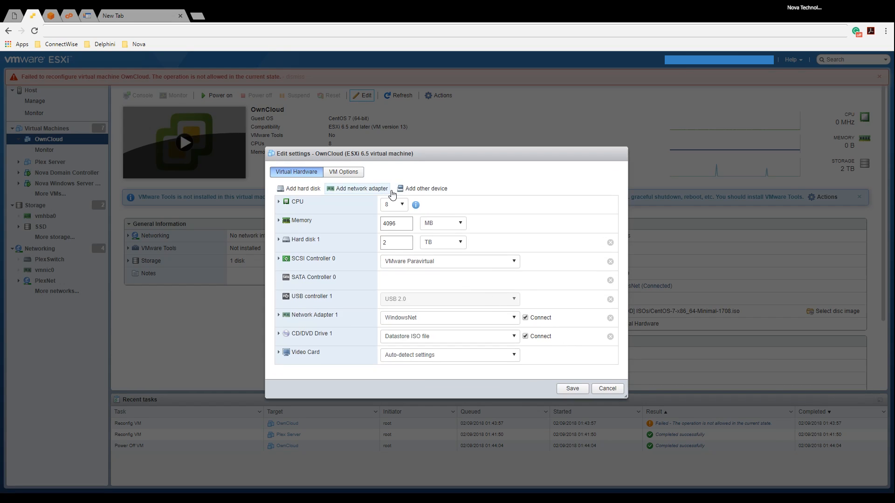
left_click(424, 189)
left_click(432, 299)
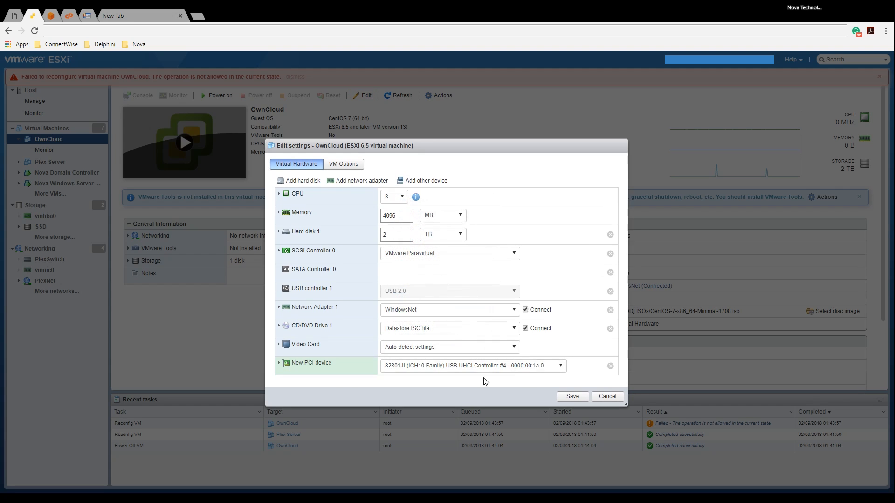
left_click(536, 367)
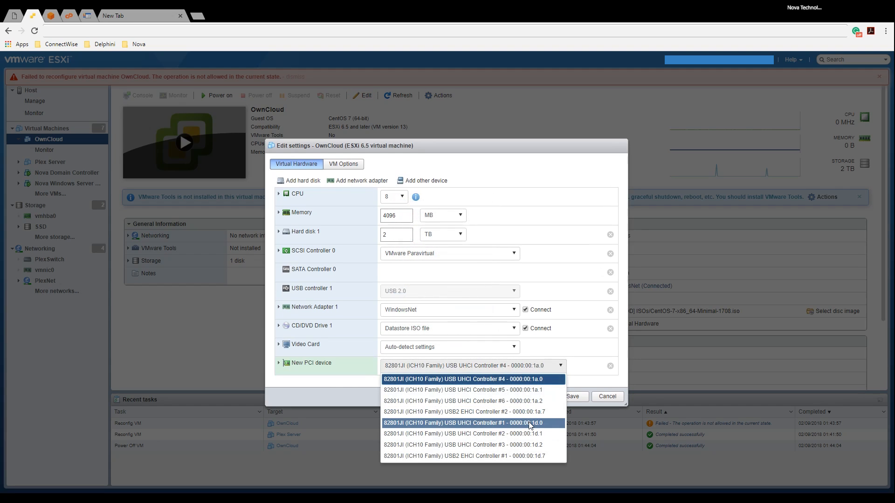
left_click(531, 423)
Step: Add a second PCI device to OwnCloud, set to 82801JI USB2 EHCI Controller #1 - 0000:00:1d.7, and save the virtual machine's settings
left_click(400, 180)
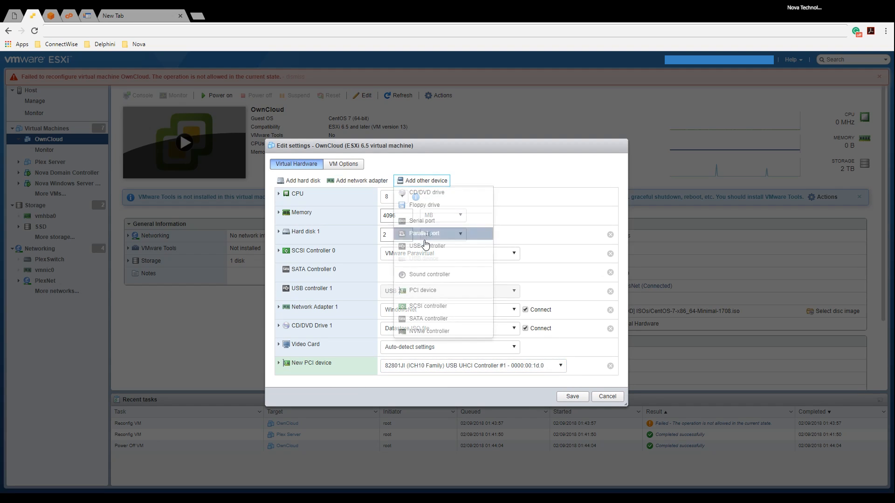
left_click(457, 299)
left_click(536, 375)
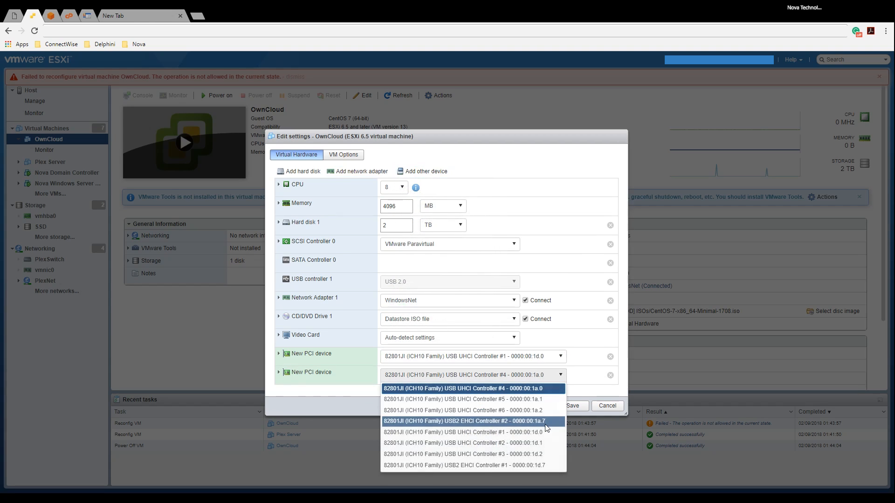
left_click(533, 465)
left_click(569, 404)
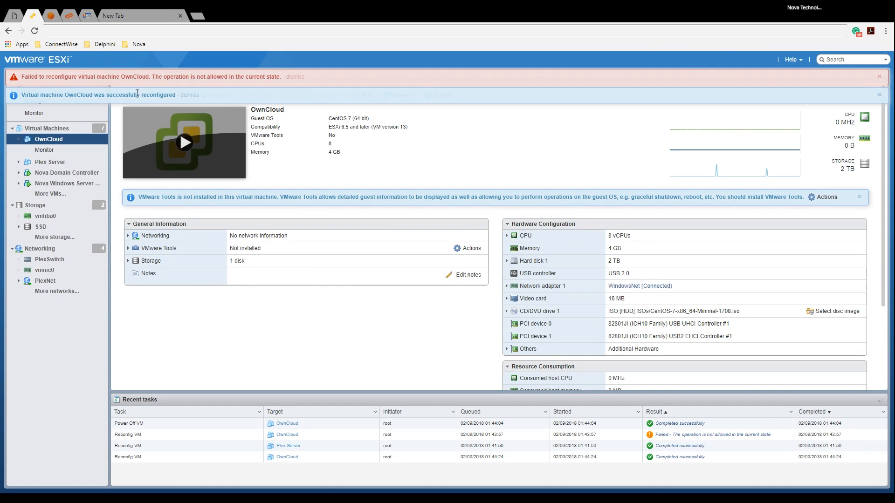
Step: Dismiss both reconfiguration notifications and try to power on the OwnCloud virtual machine
left_click(299, 77)
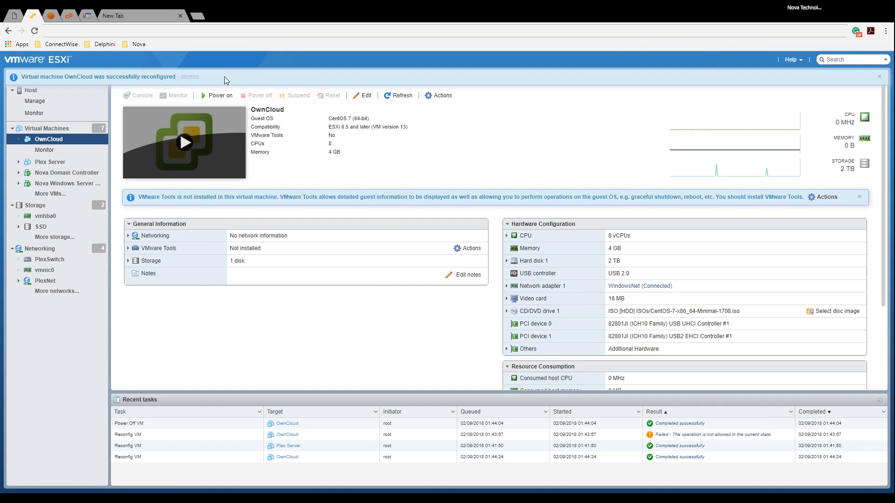
left_click(190, 77)
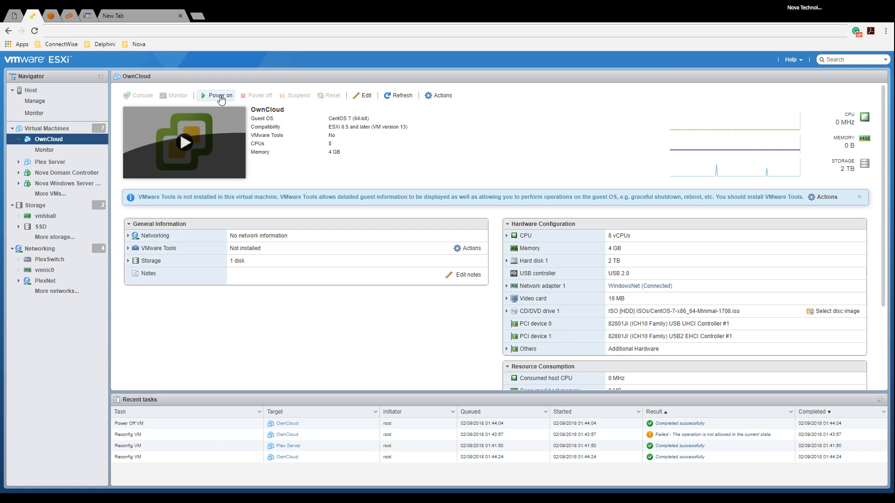
left_click(220, 96)
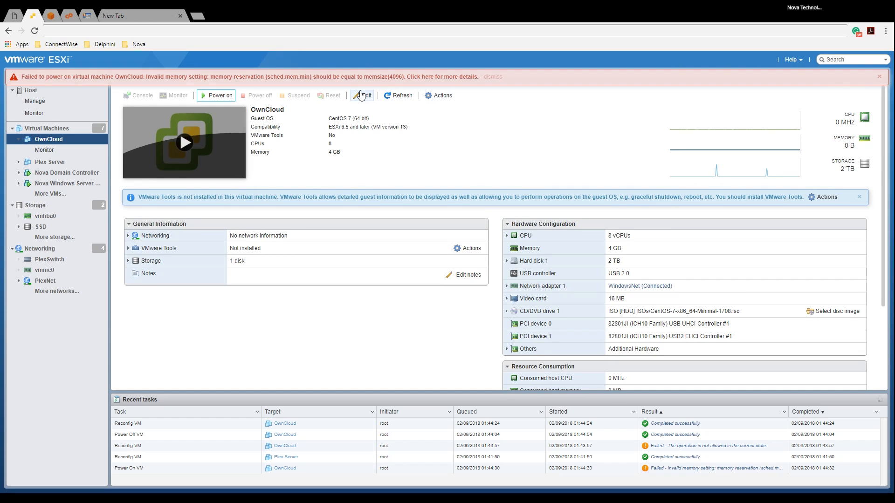
Step: Reserve all memory for OwnCloud under PCI device 1 and PCI device 2 in its hardware settings, and save them
left_click(363, 97)
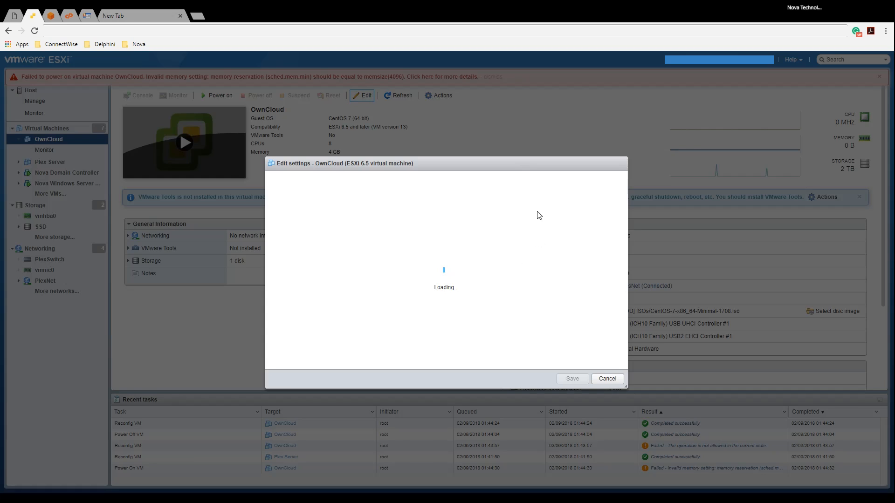
scroll(461, 205, "down", 1)
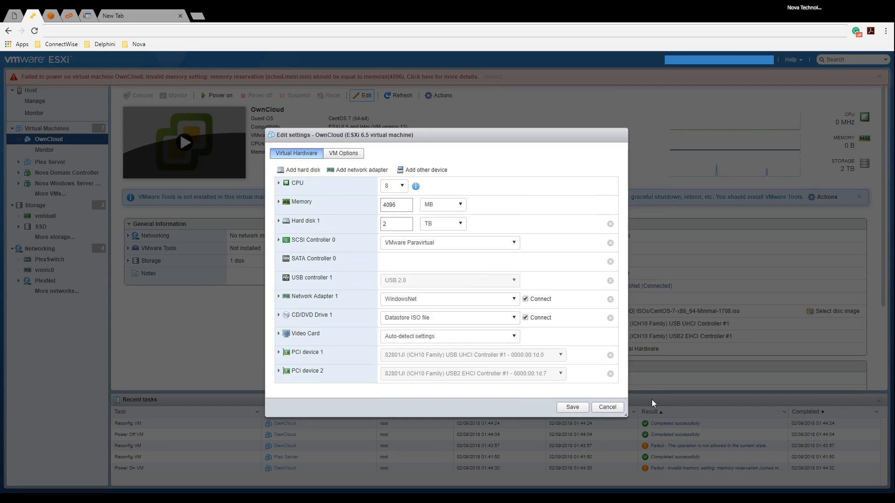
left_click(279, 353)
scroll(289, 368, "down", 2)
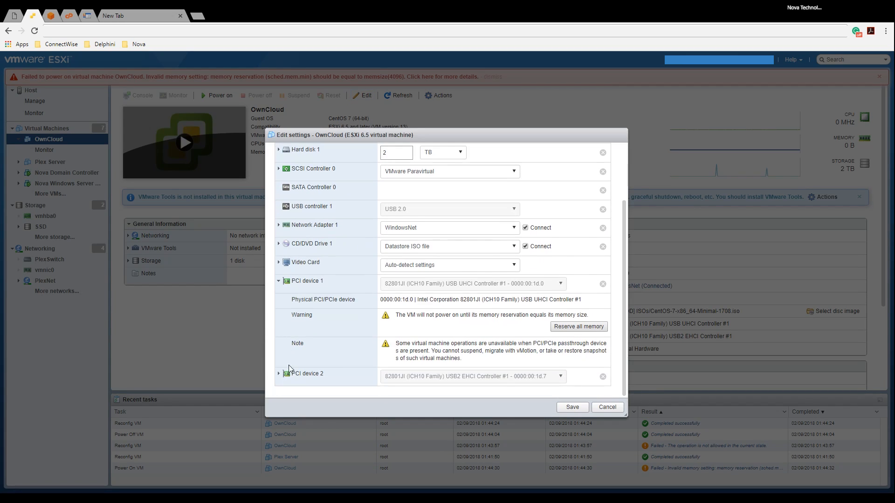
left_click(279, 373)
scroll(466, 298, "down", 2)
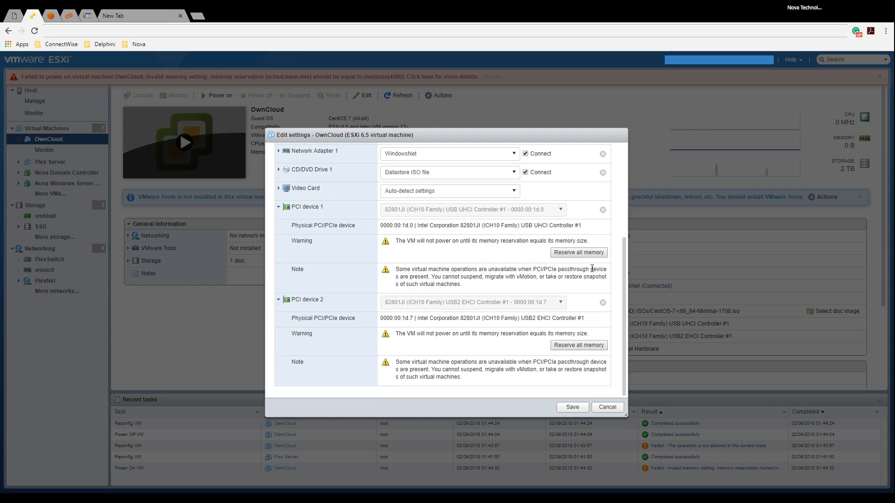
left_click(590, 255)
left_click(577, 348)
left_click(578, 407)
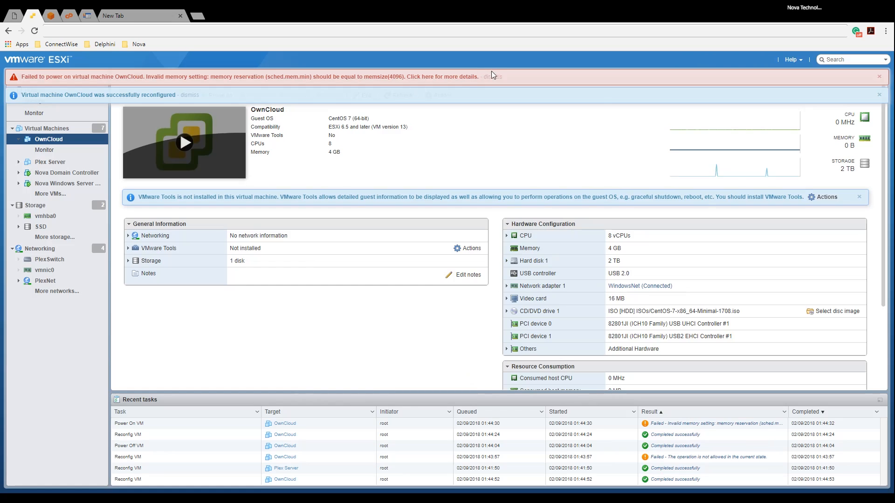
Step: Dismiss the power-on failure and reconfiguration notifications, and power on OwnCloud with its memory reserved
left_click(493, 77)
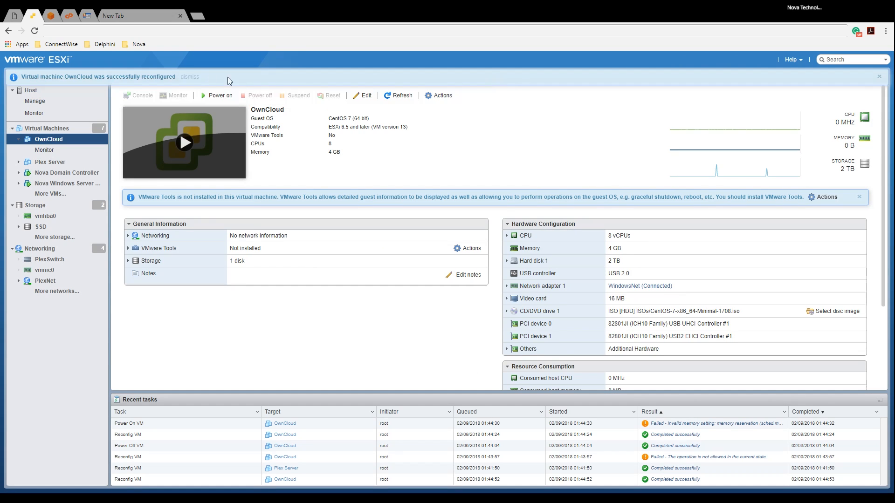
left_click(189, 77)
left_click(216, 96)
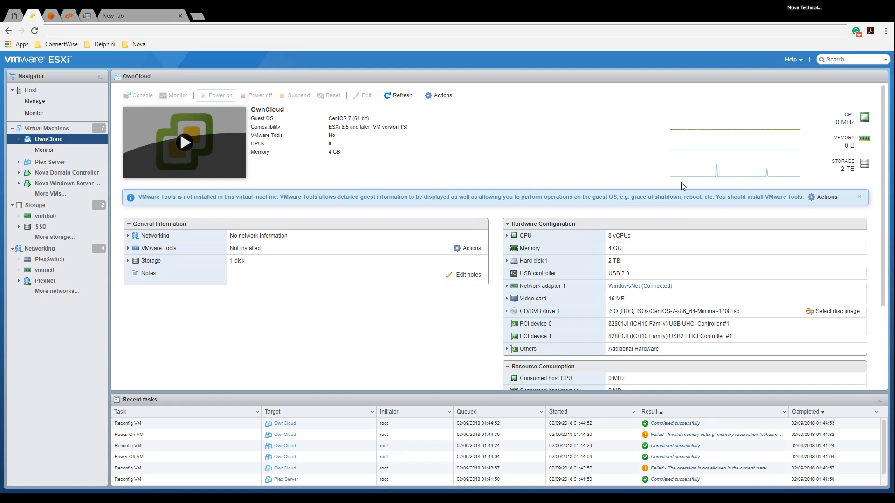